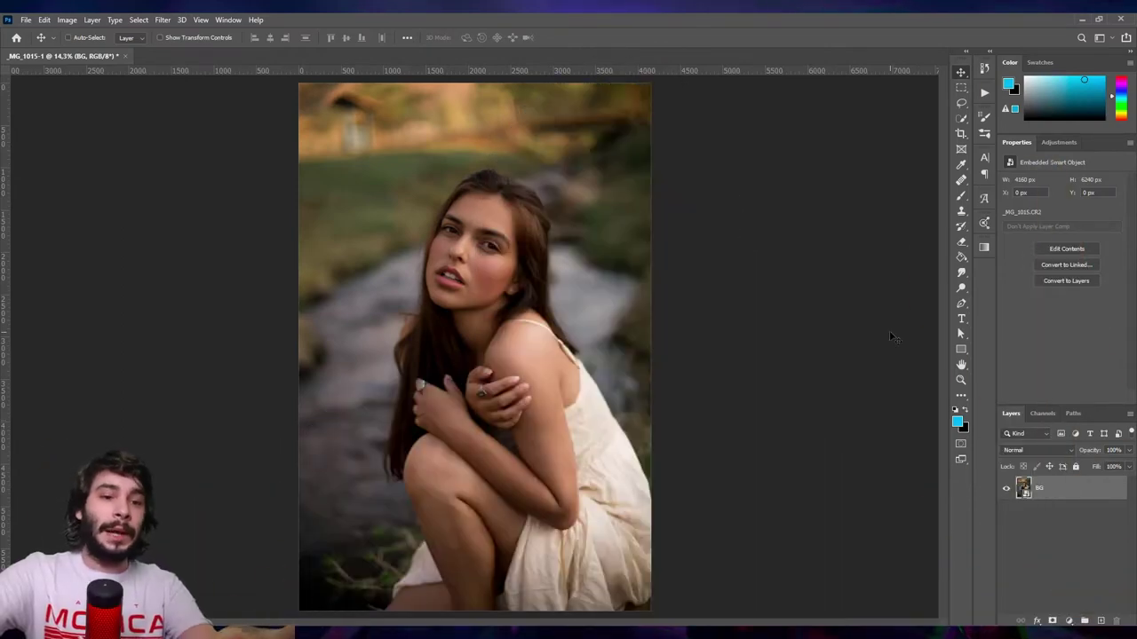
Step: Duplicate BG into a rasterized pixel layer named 'Texutre'
key("ctrl+j")
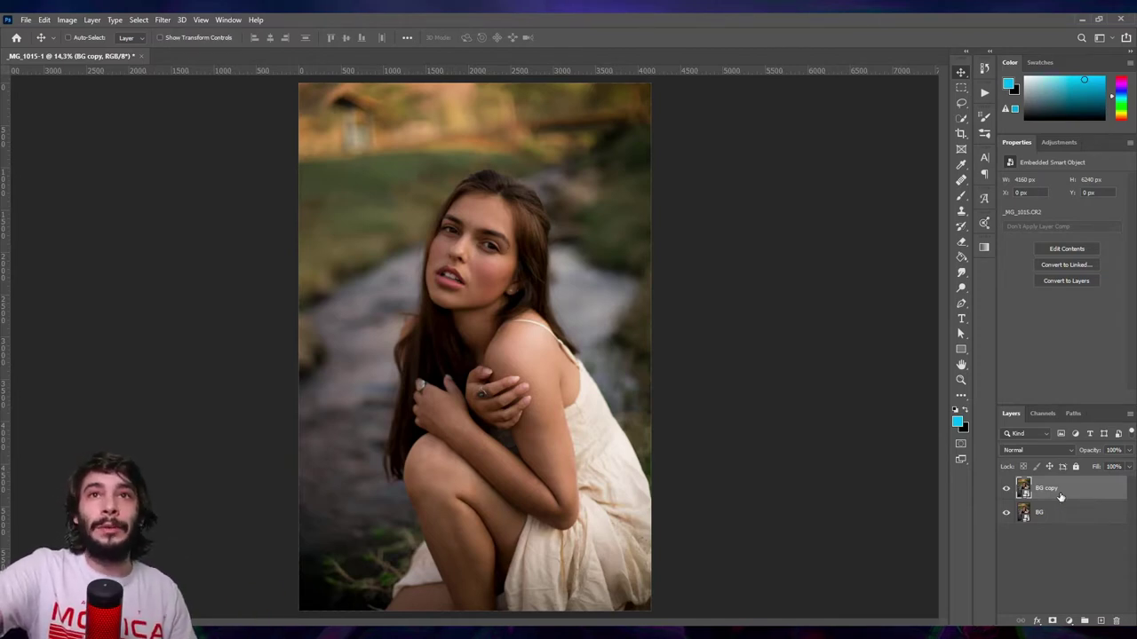
right_click(1059, 497)
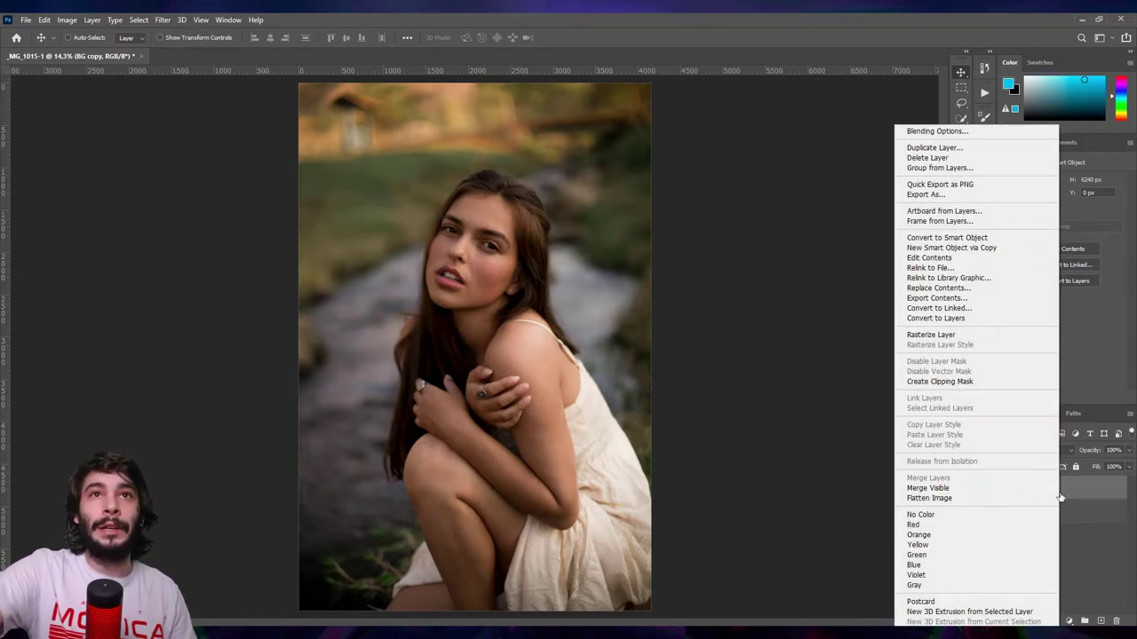
left_click(932, 338)
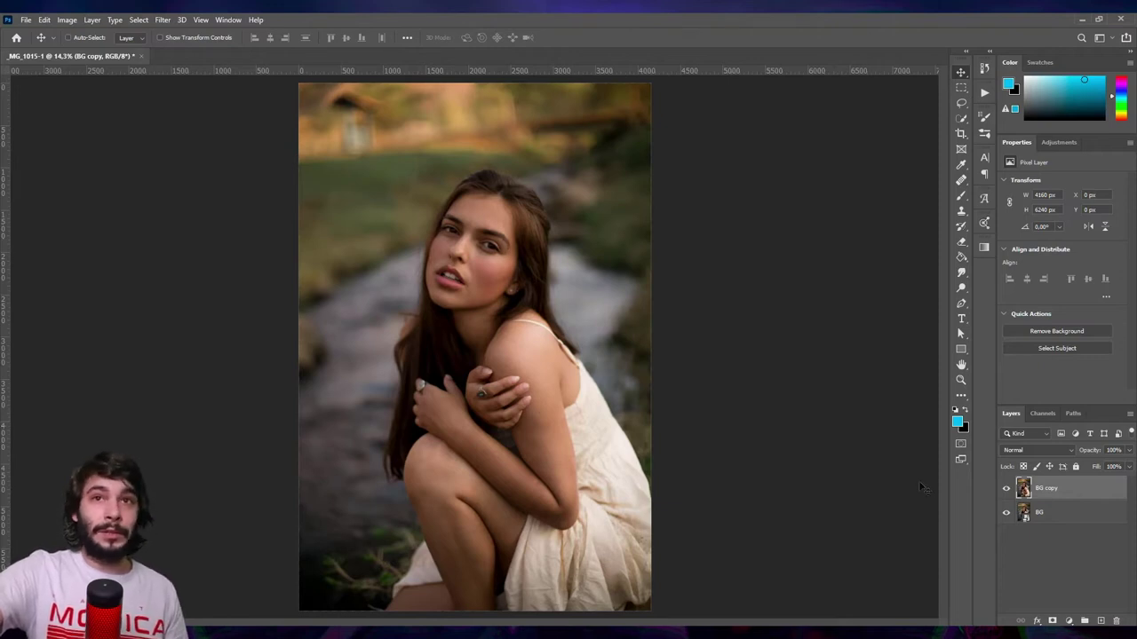
double_click(1046, 489)
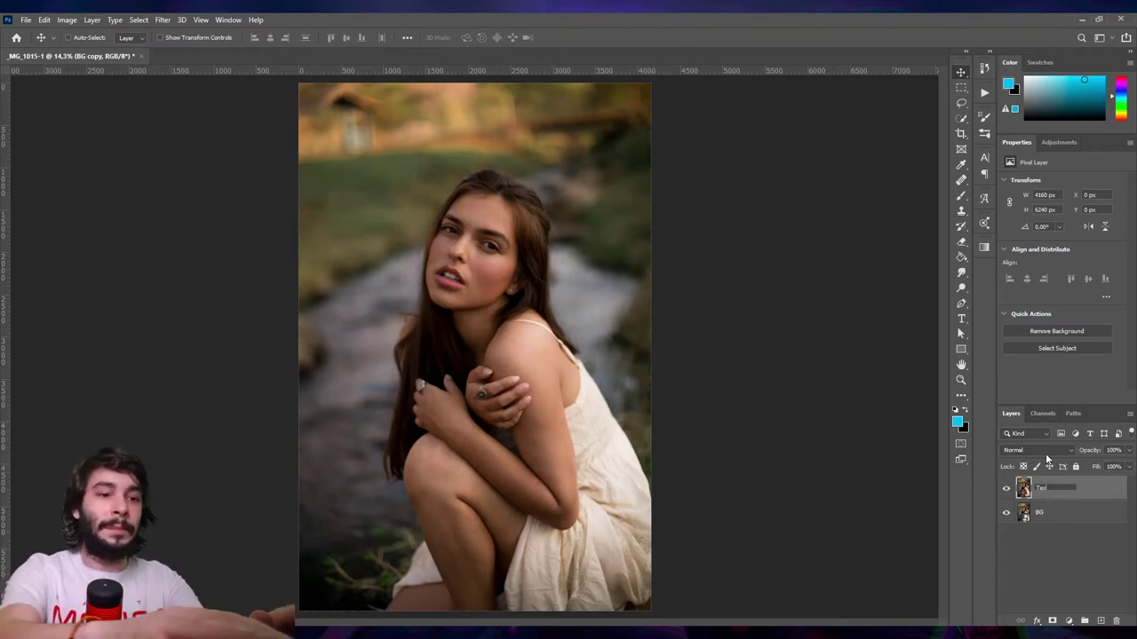
type("Texutre")
key("Return")
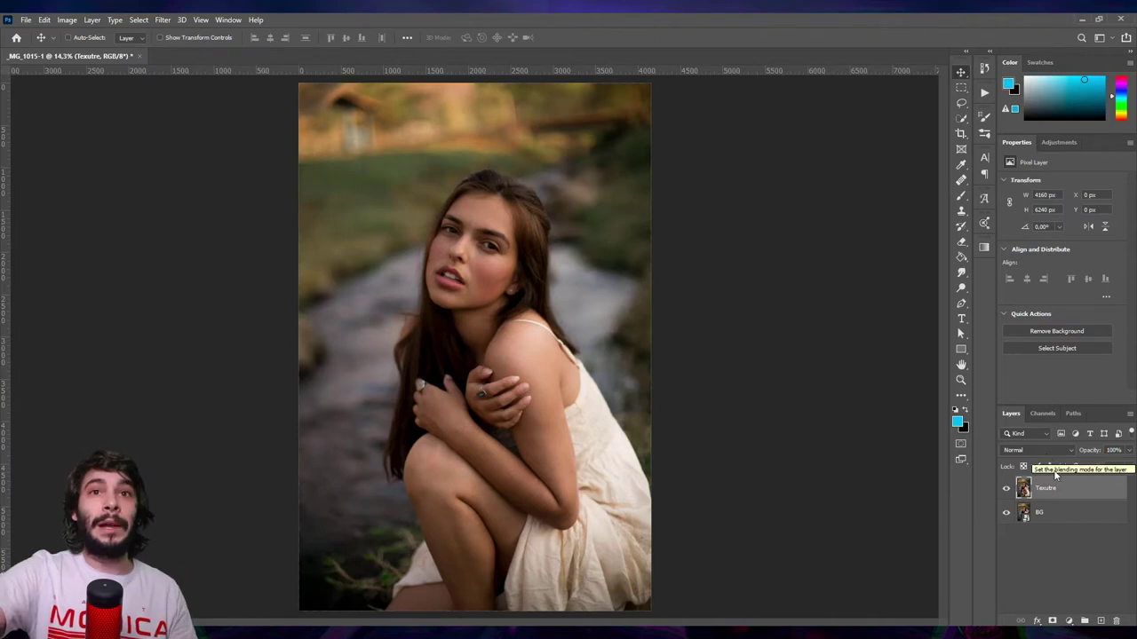
Step: Apply a High Pass filter with a 6-pixel radius to the Texutre layer
left_click(162, 20)
mouse_move(227, 299)
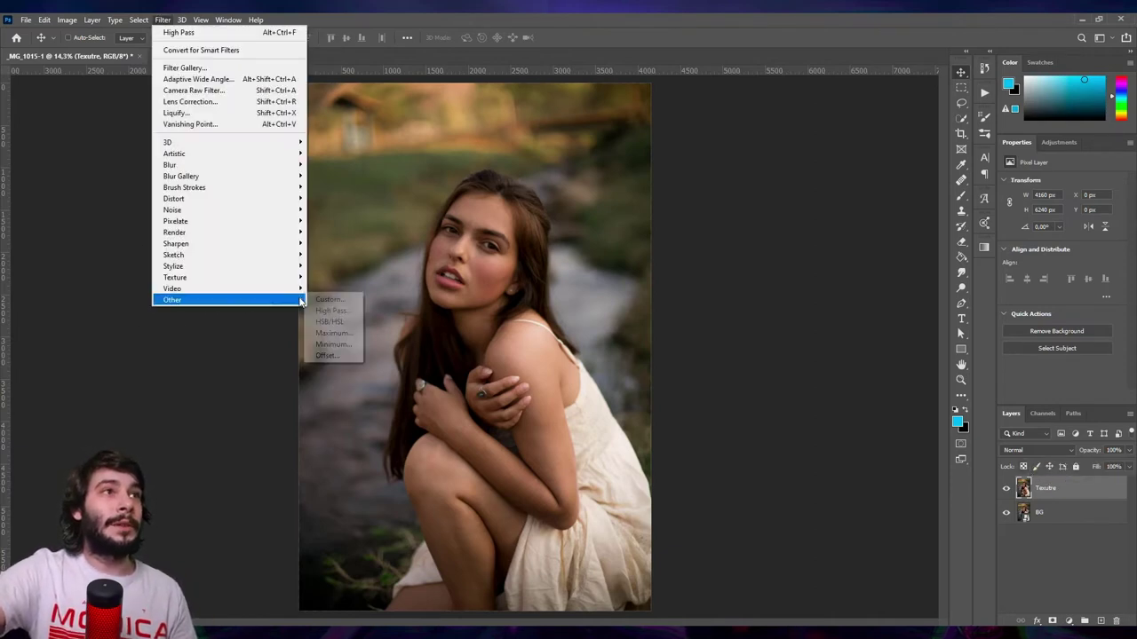
left_click(331, 309)
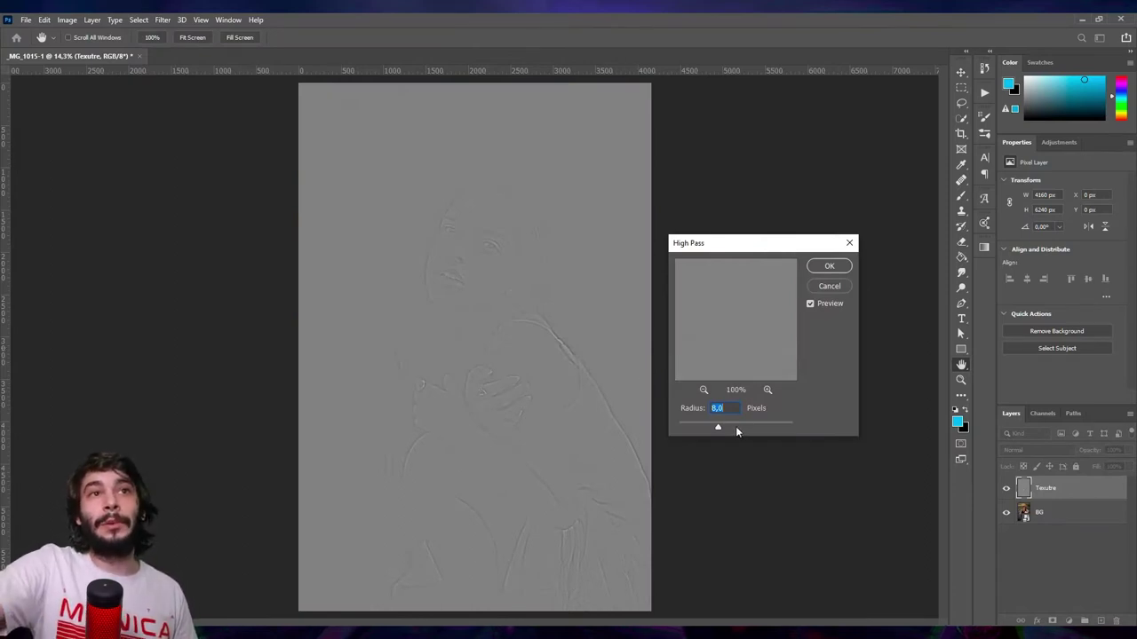
left_click(743, 427)
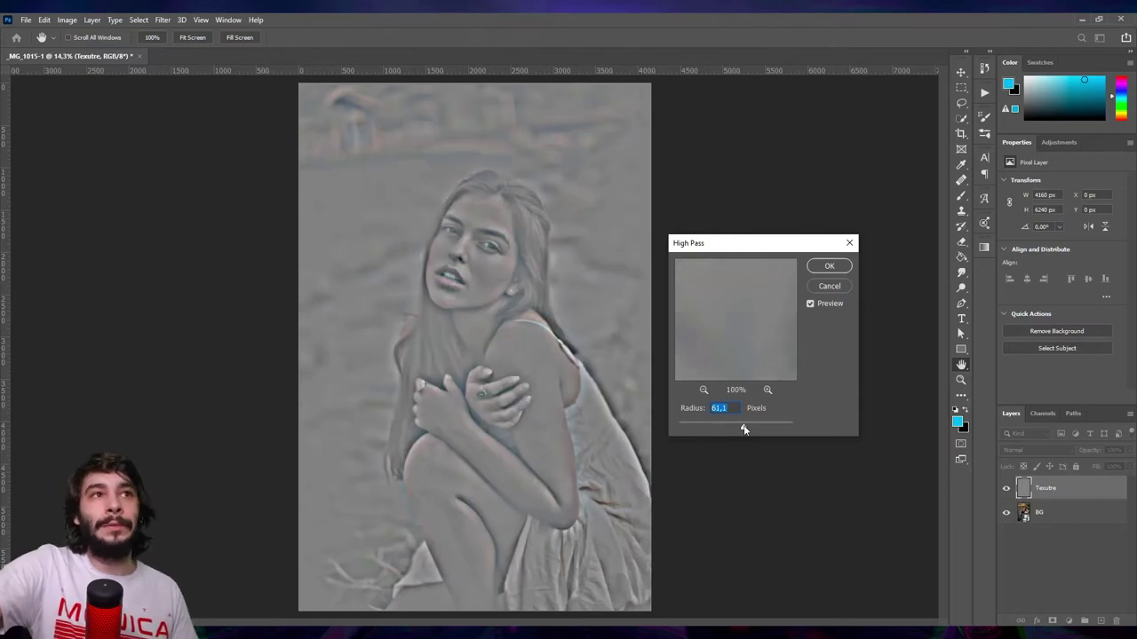
left_click(703, 427)
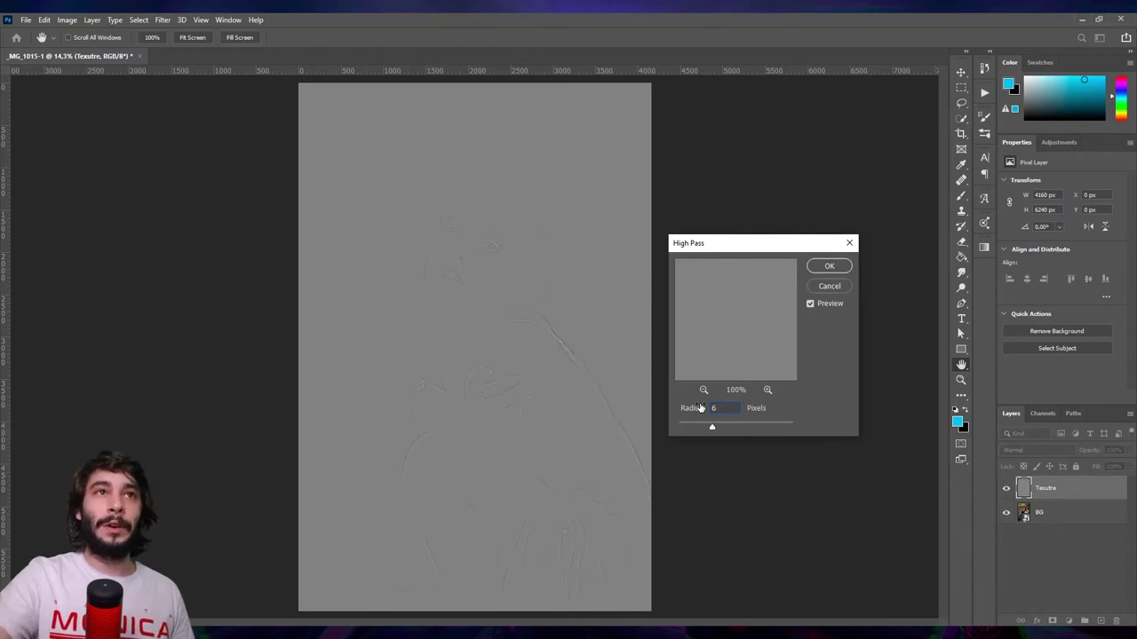
key("Return")
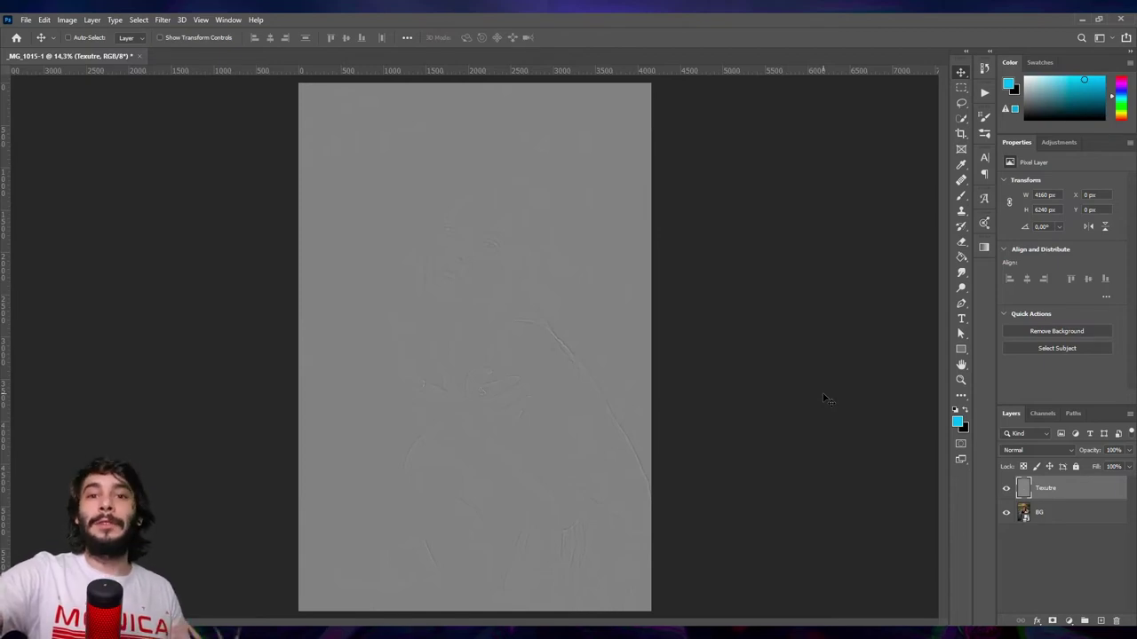
Step: Set the Texutre layer's blend mode to Overlay and zoom in on the face
left_click(1008, 450)
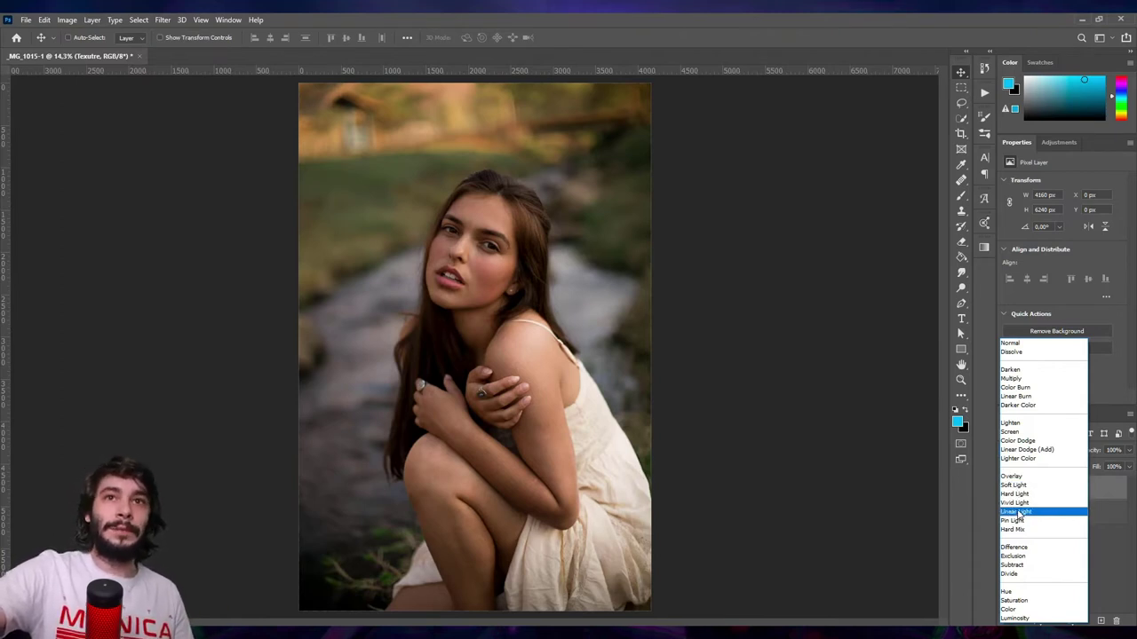
left_click(1021, 478)
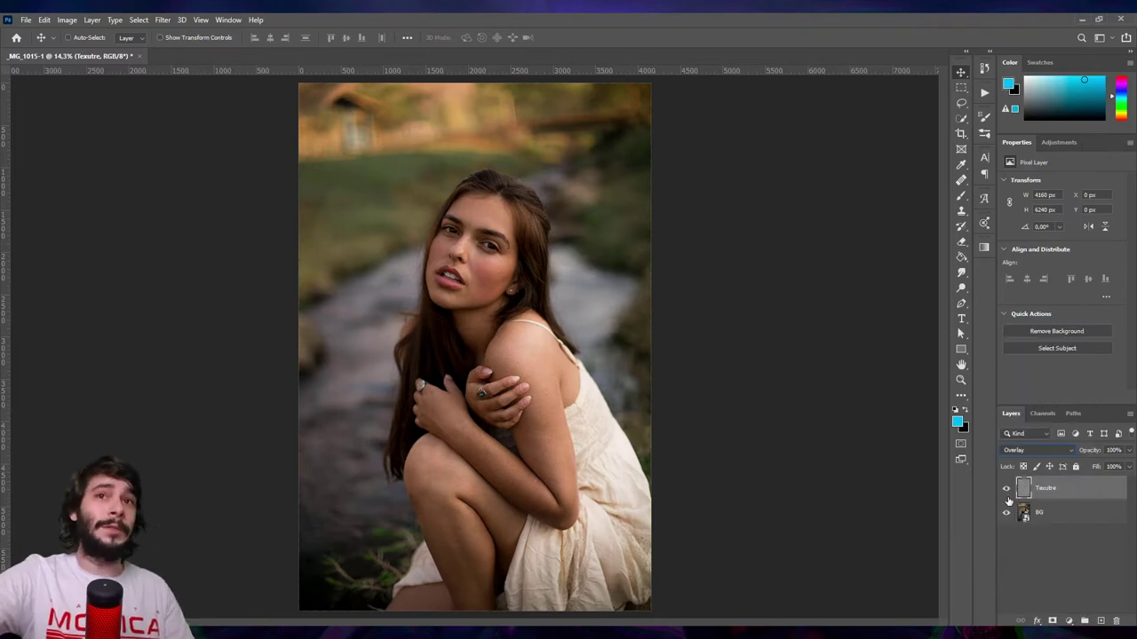
key("ctrl+minus")
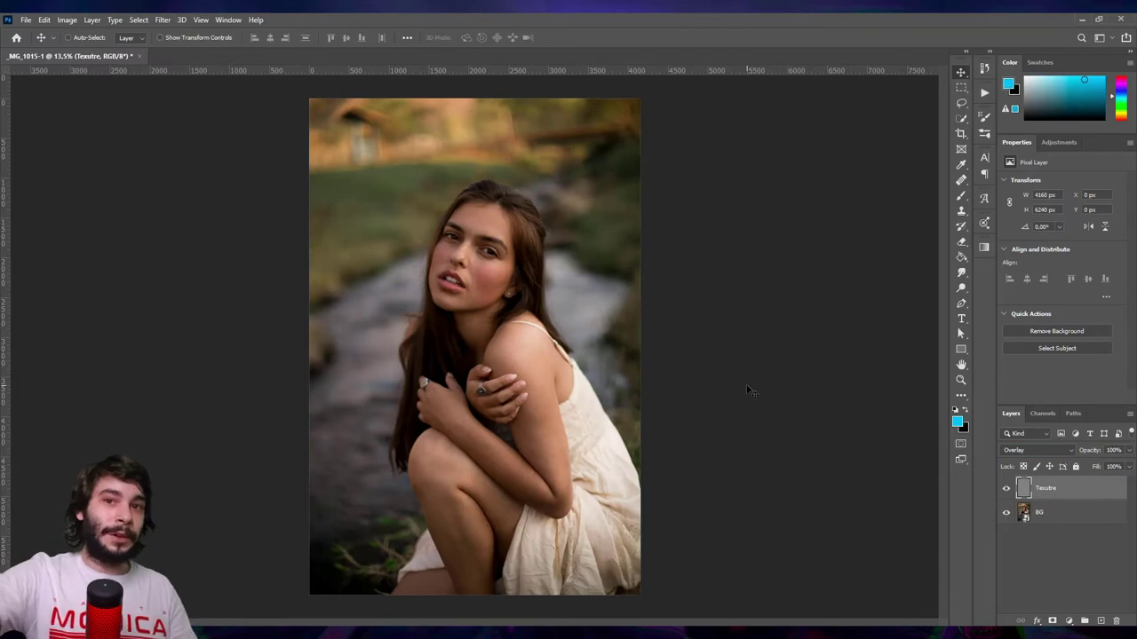
scroll(462, 253, "up", 5)
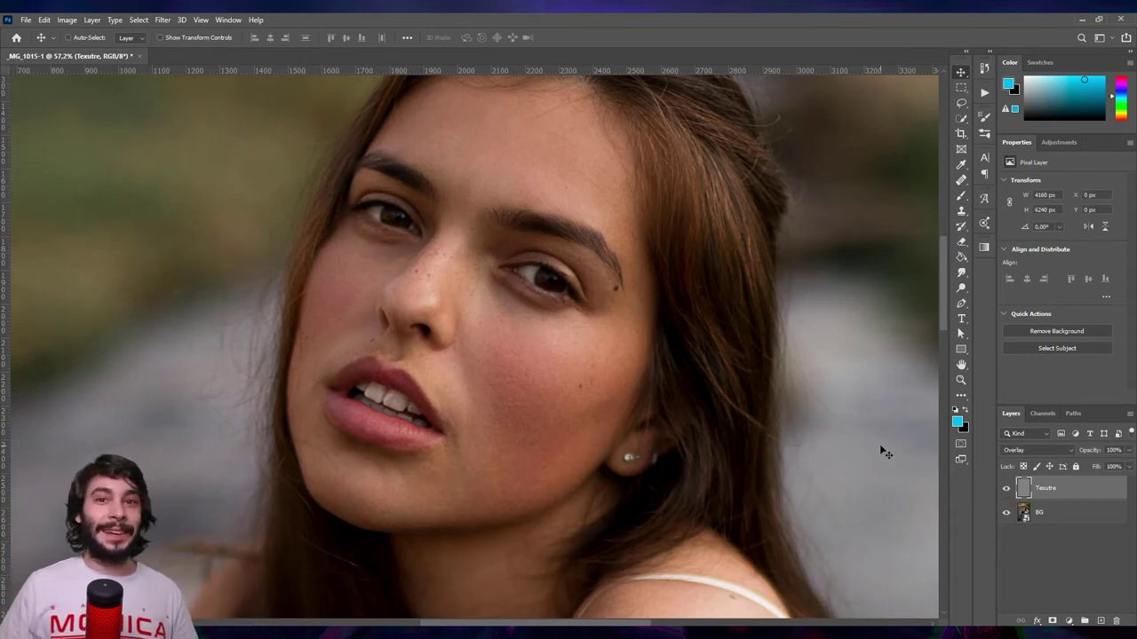
Step: Add an empty Layer 1 above BG, rename Texutre to 'Texture', and clip it to Layer 1
left_click(1058, 516)
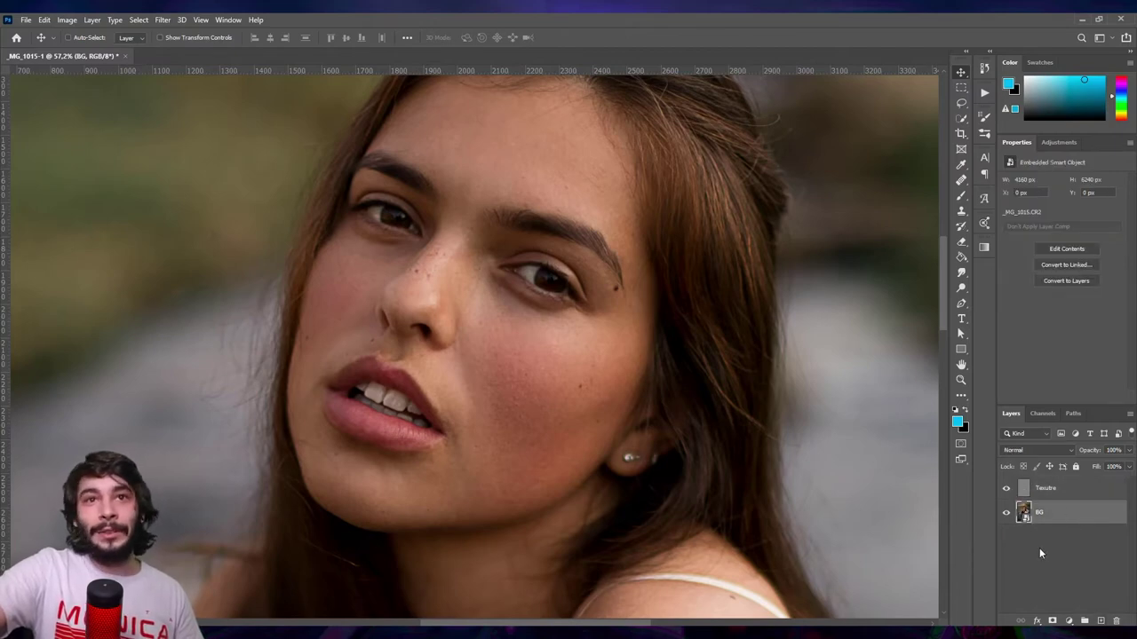
left_click(1101, 620)
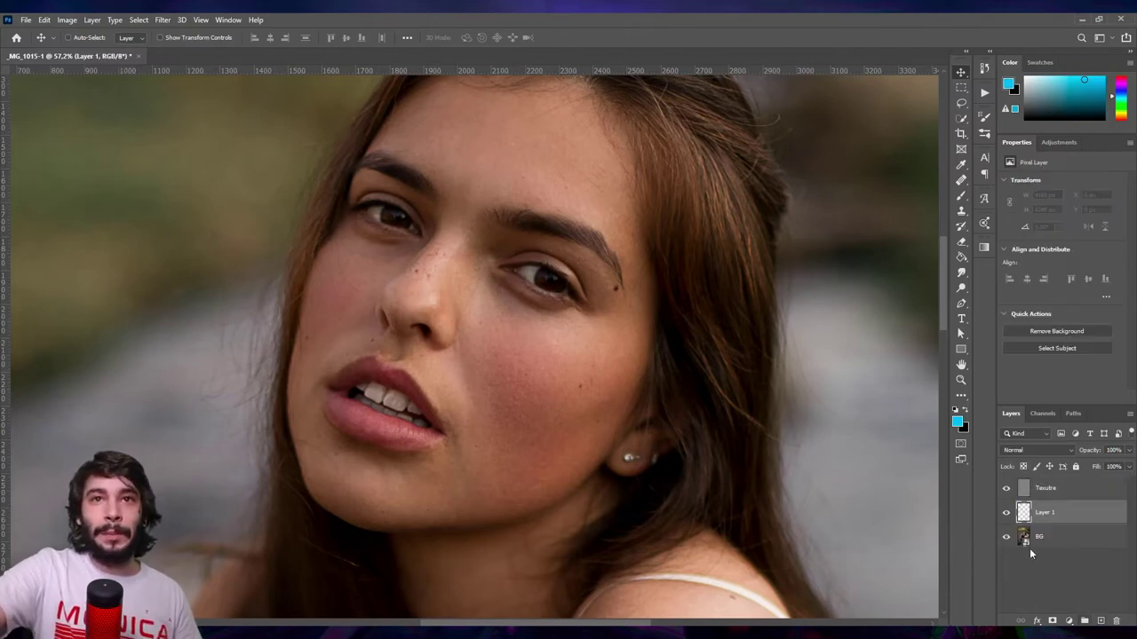
double_click(1057, 493)
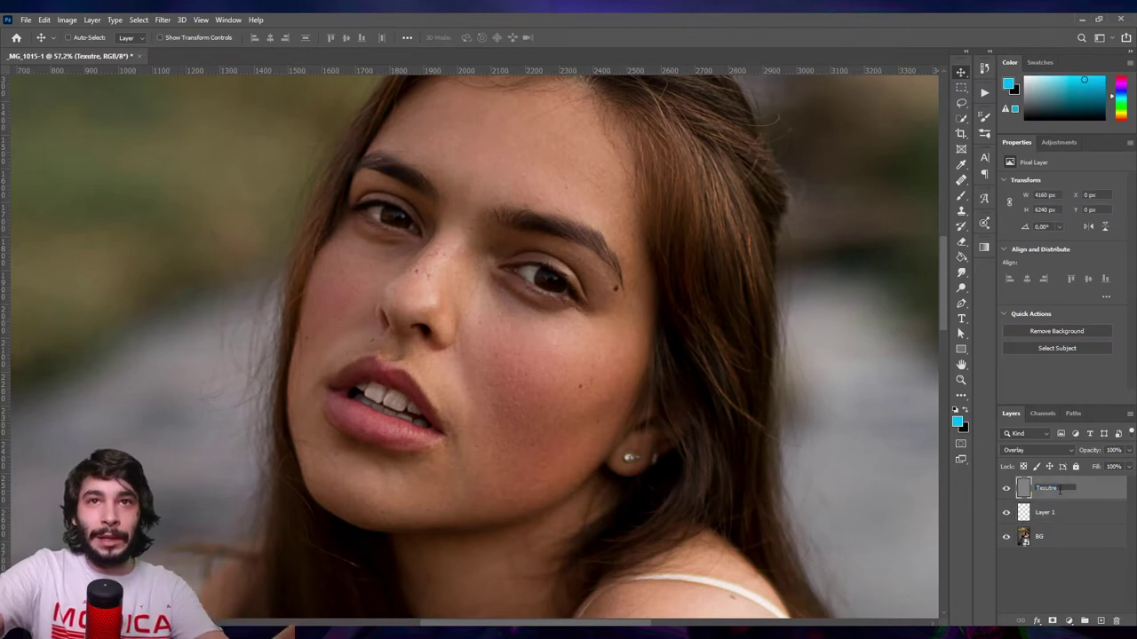
type("Texture")
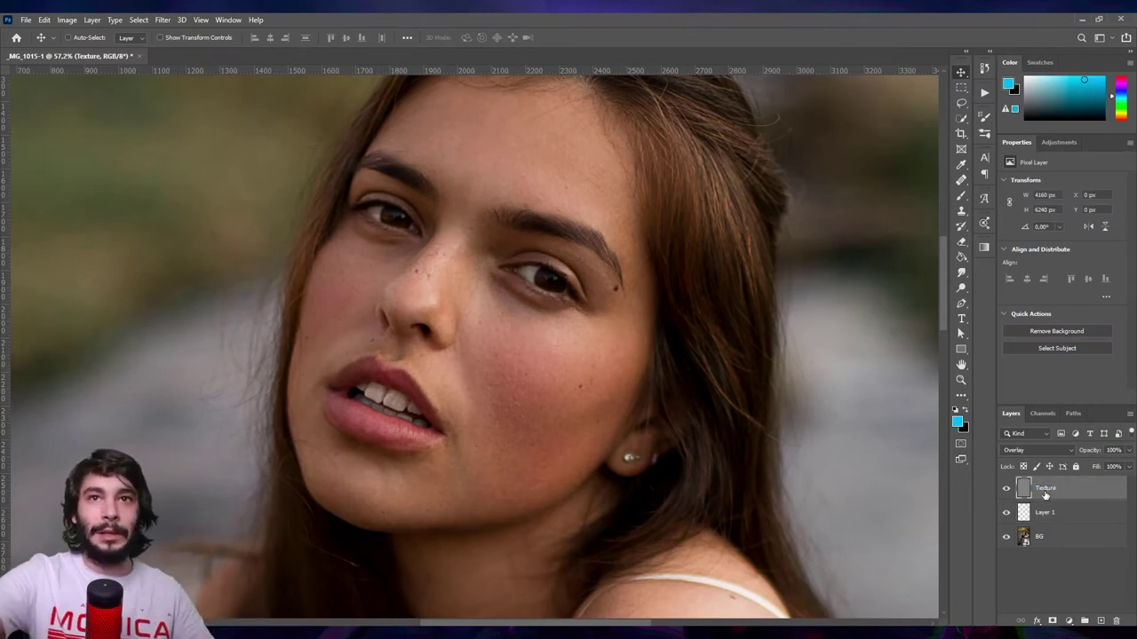
key("Return")
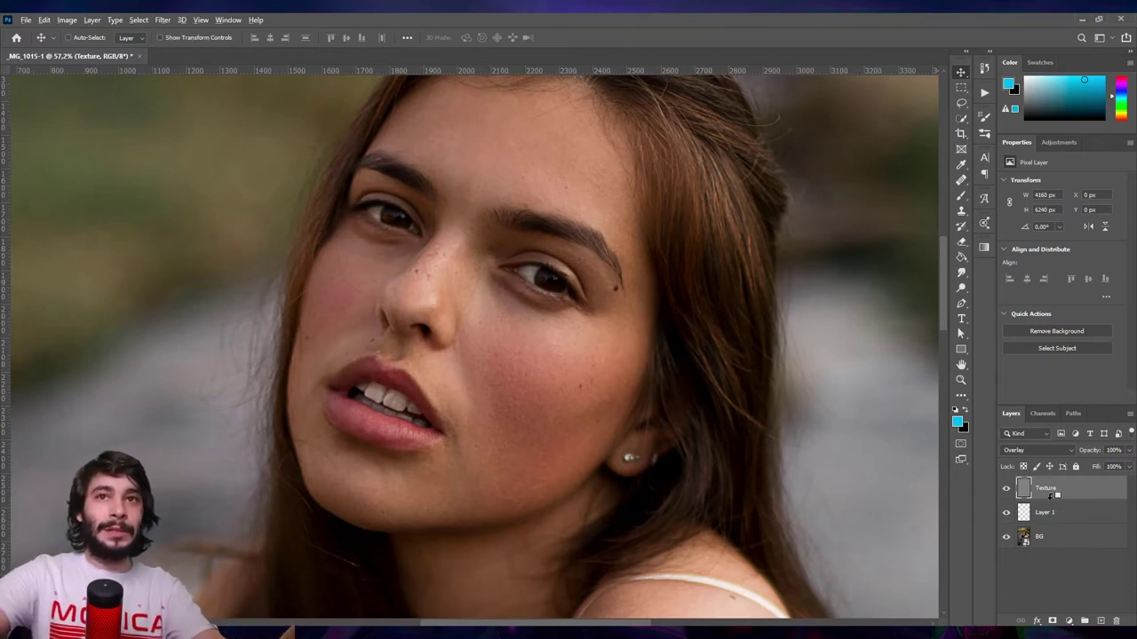
left_click_drag(1049, 495, 1051, 496)
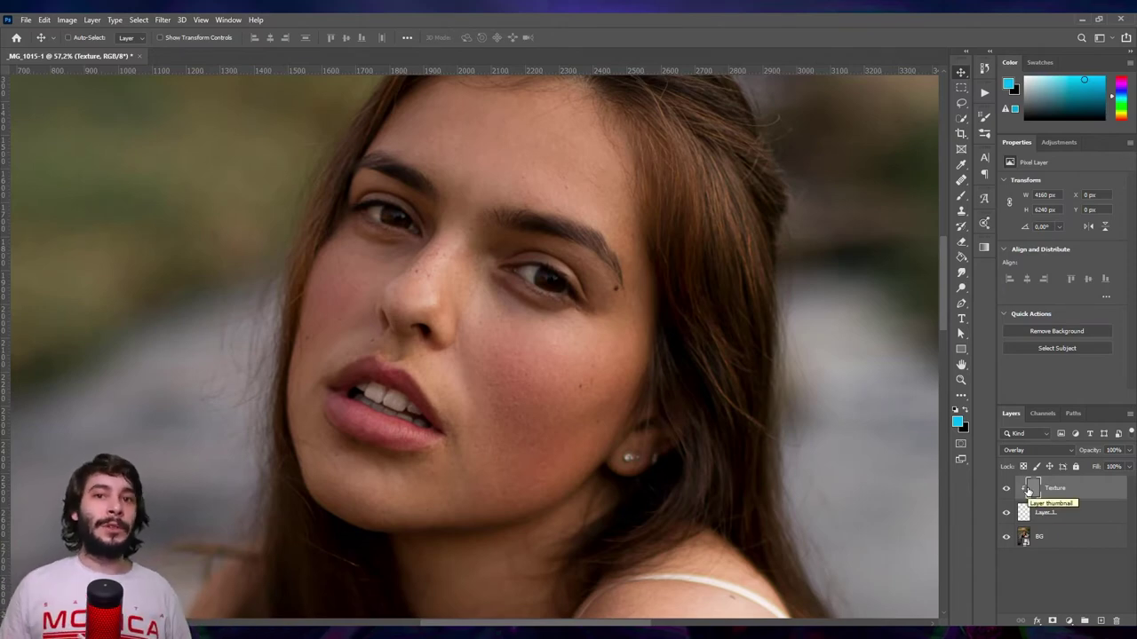
left_click(1047, 515)
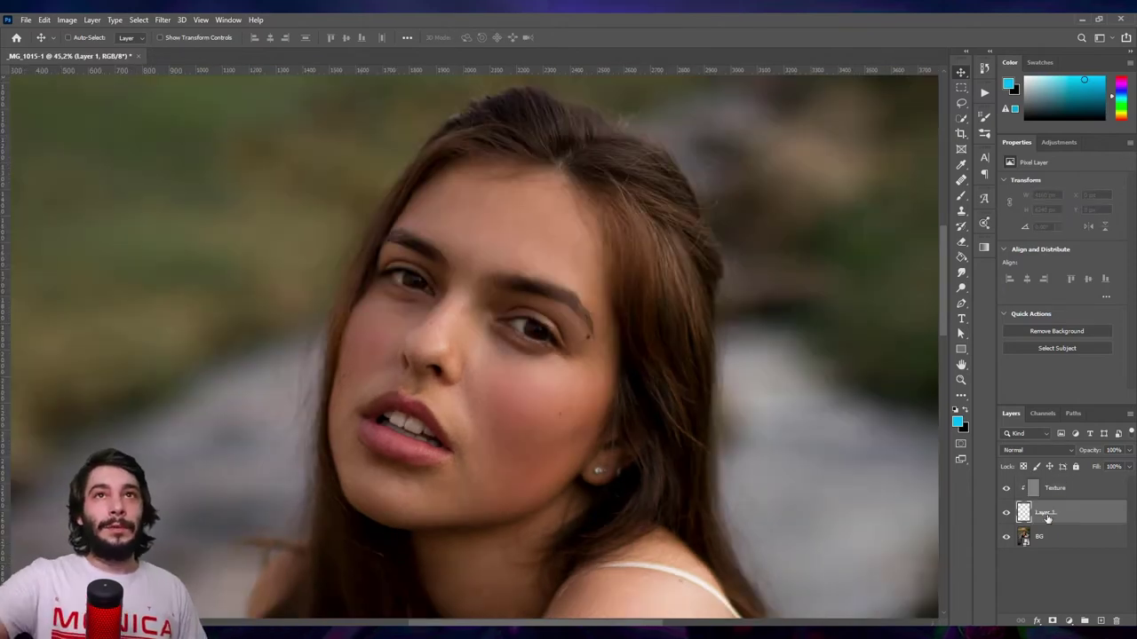
Step: Set the Clone Stamp to 11% flow, sampling Current & Below
left_click(960, 211)
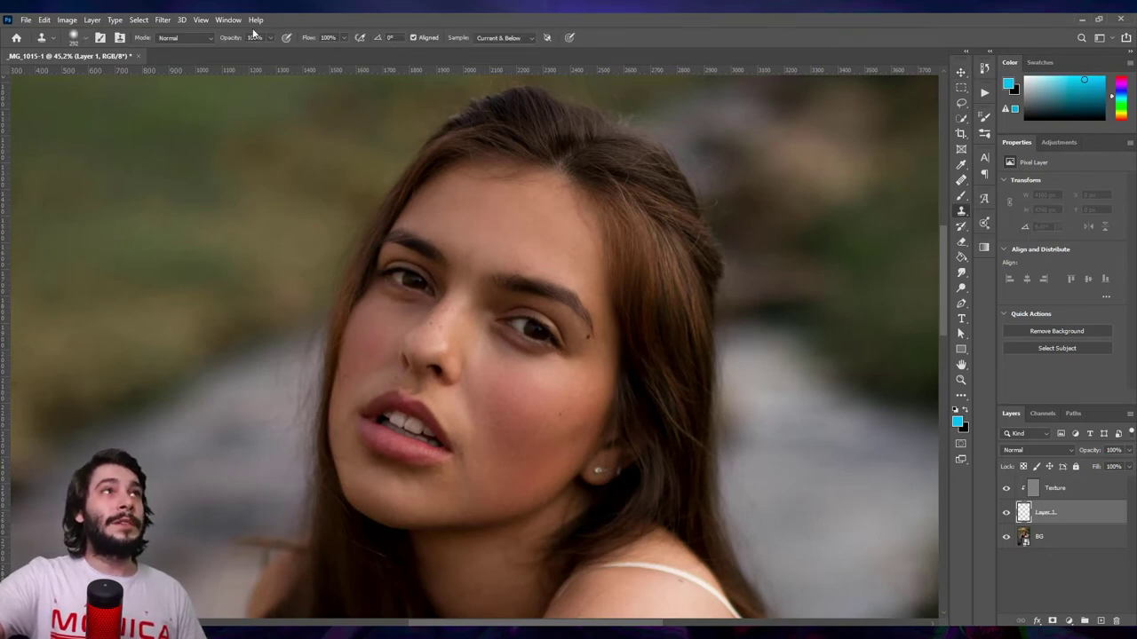
left_click_drag(309, 41, 272, 39)
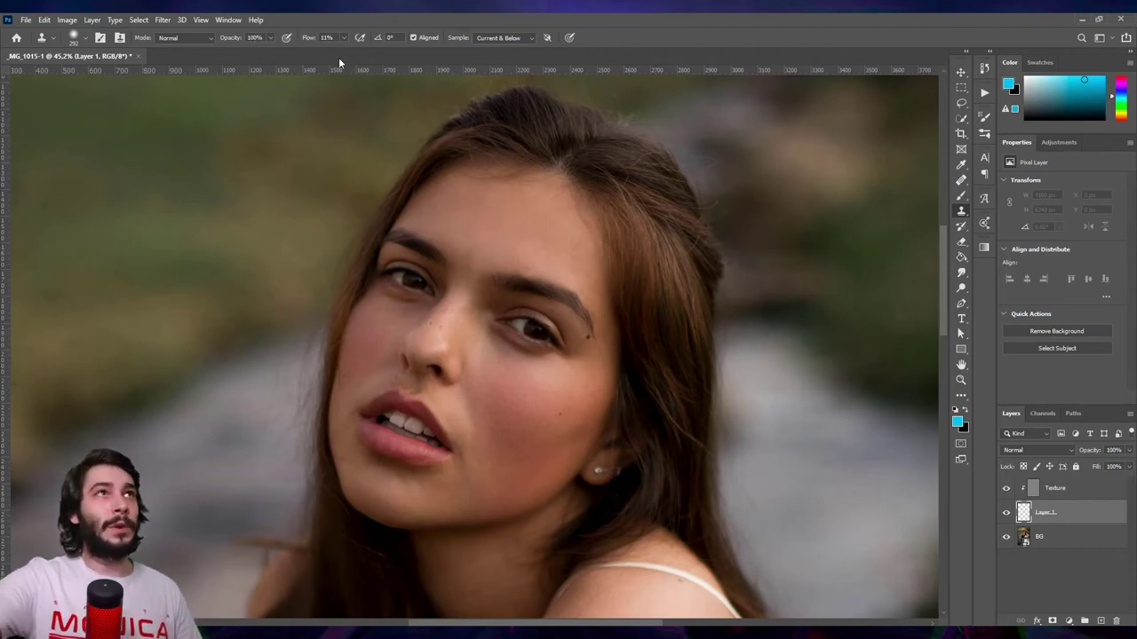
left_click(488, 38)
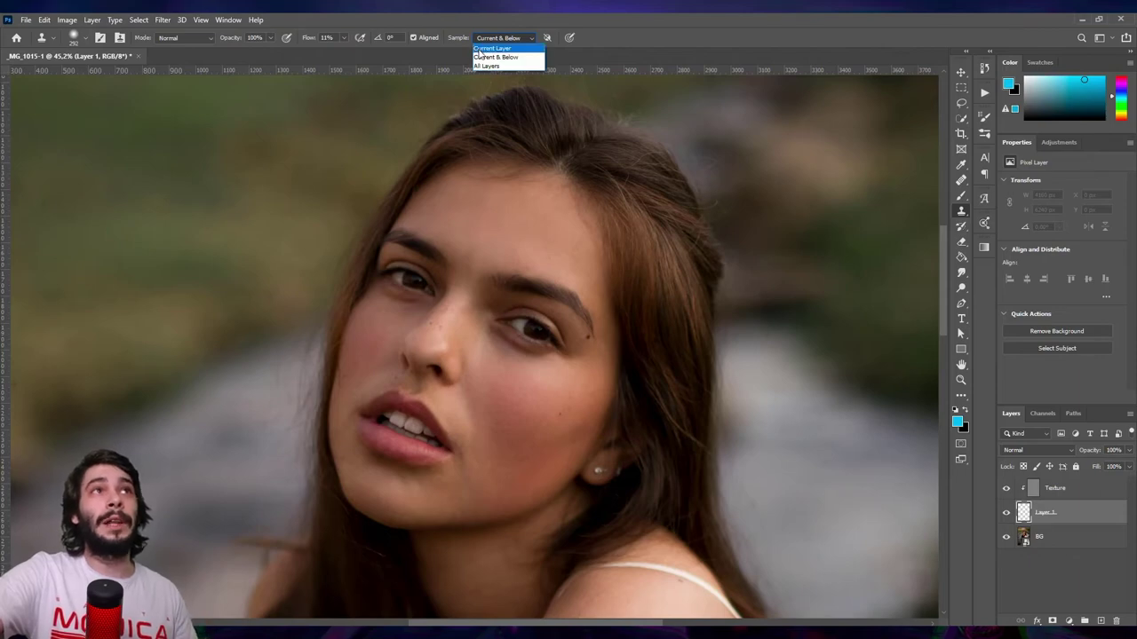
left_click(488, 55)
scroll(337, 404, "up", 2)
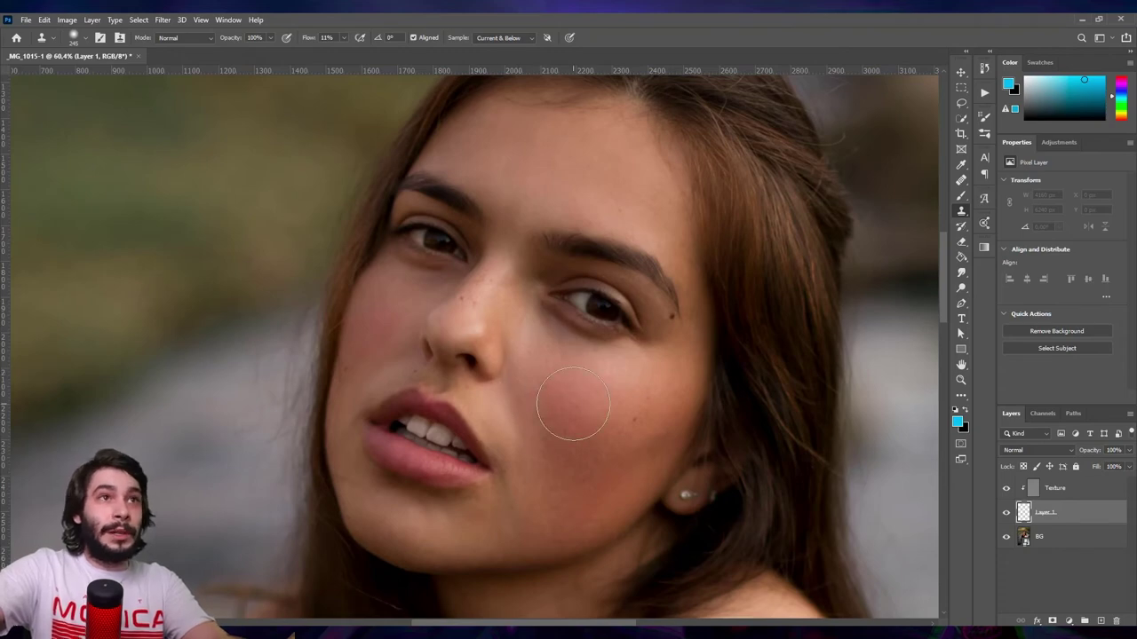
Step: Clone clean cheek skin beside the nose down toward the chin, then hide Layer 1 to compare
scroll(541, 380, "up", 1)
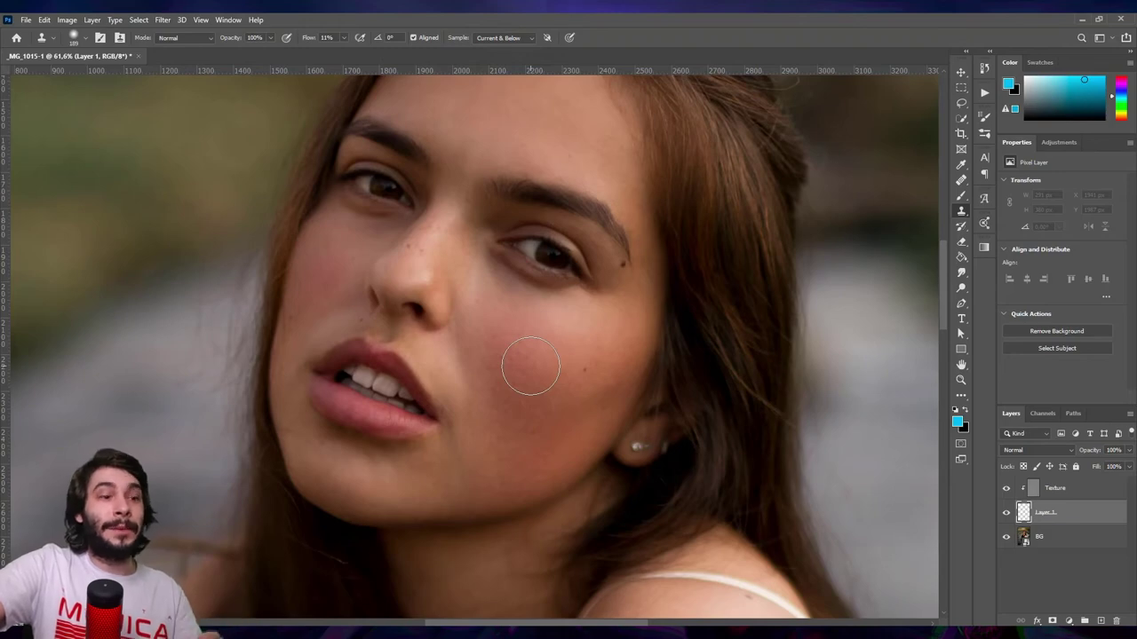
left_click(546, 370, "alt")
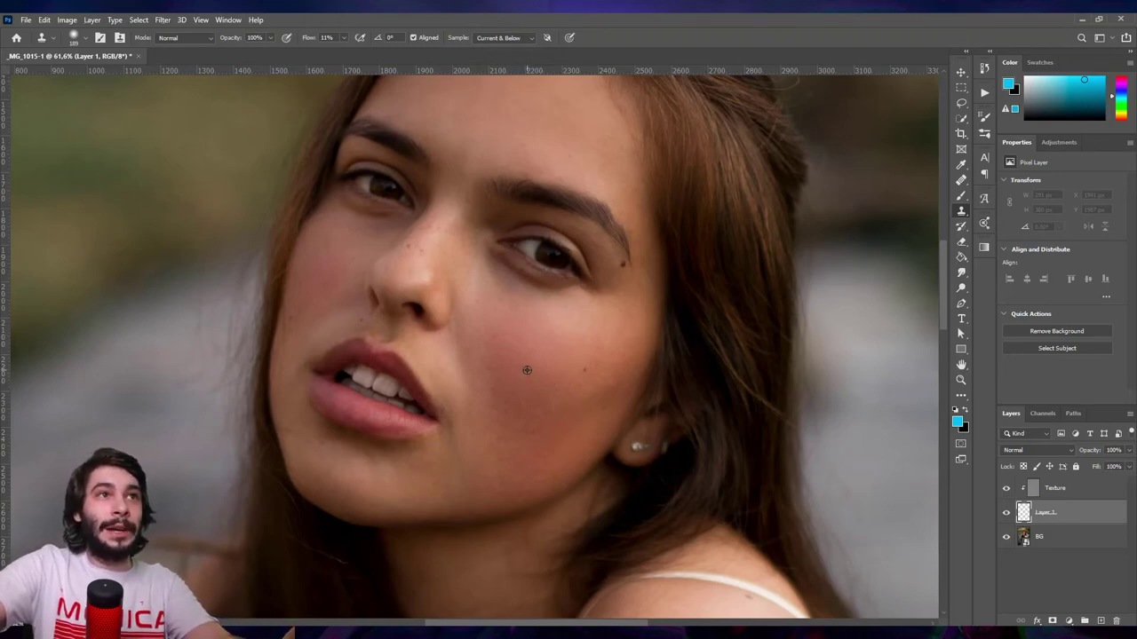
left_click(479, 352)
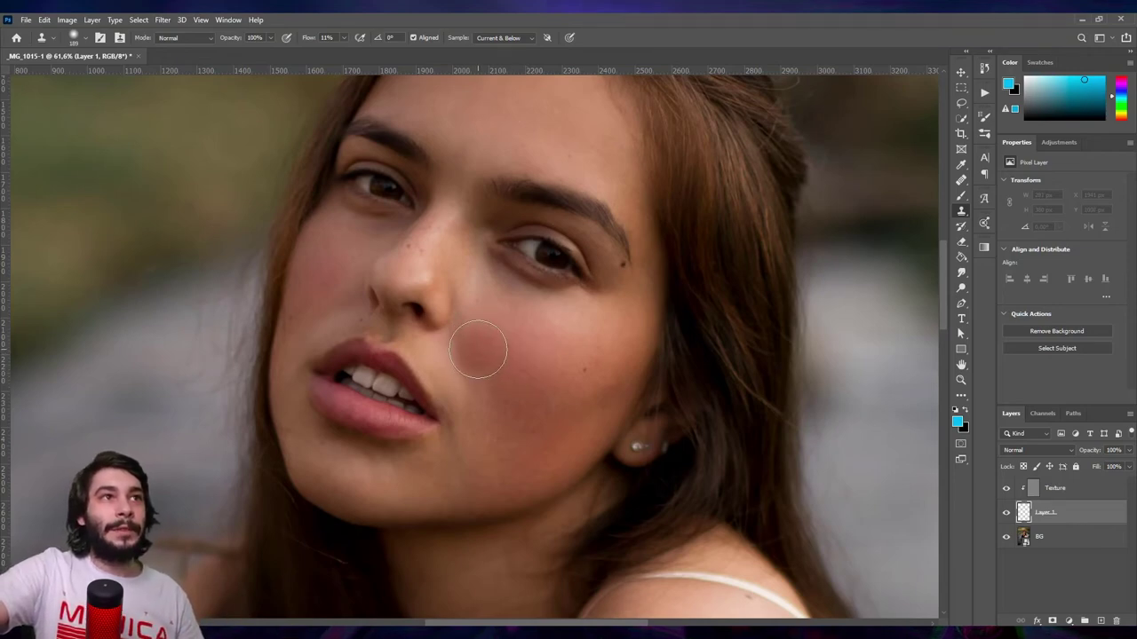
left_click_drag(477, 343, 479, 410)
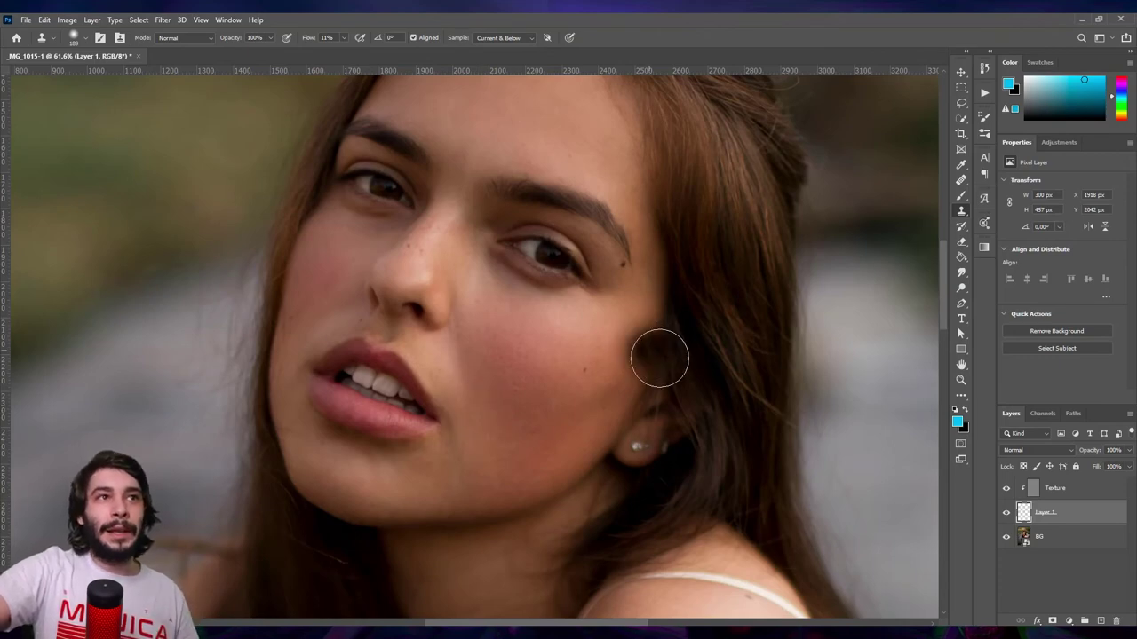
left_click(1006, 512)
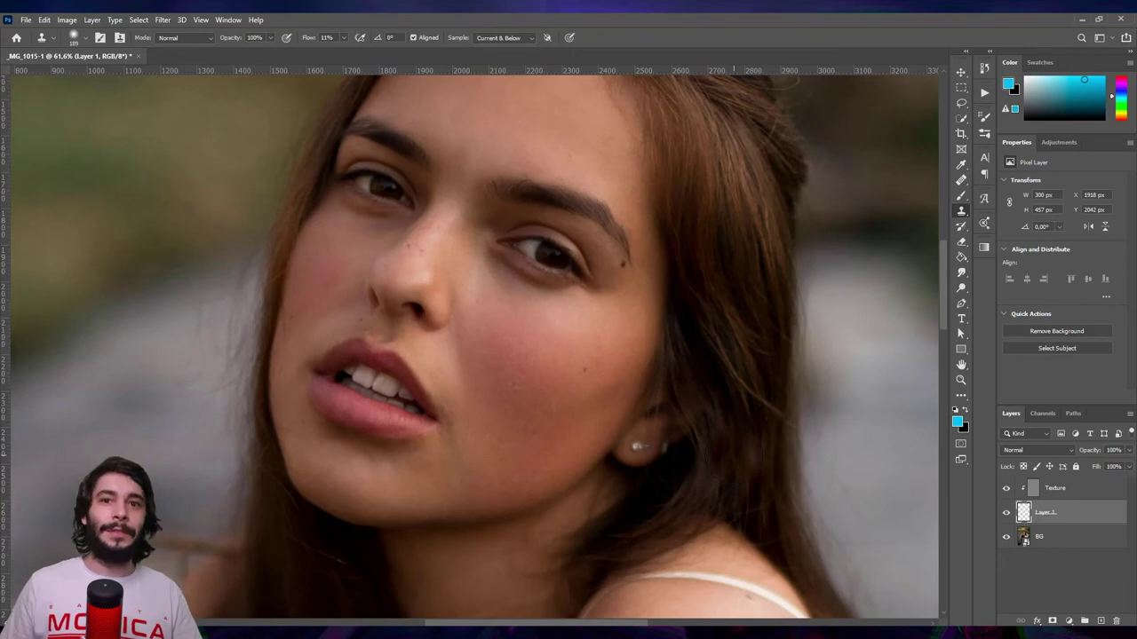
Step: Clone smooth skin over the nose at 5% flow
scroll(630, 338, "up", 3)
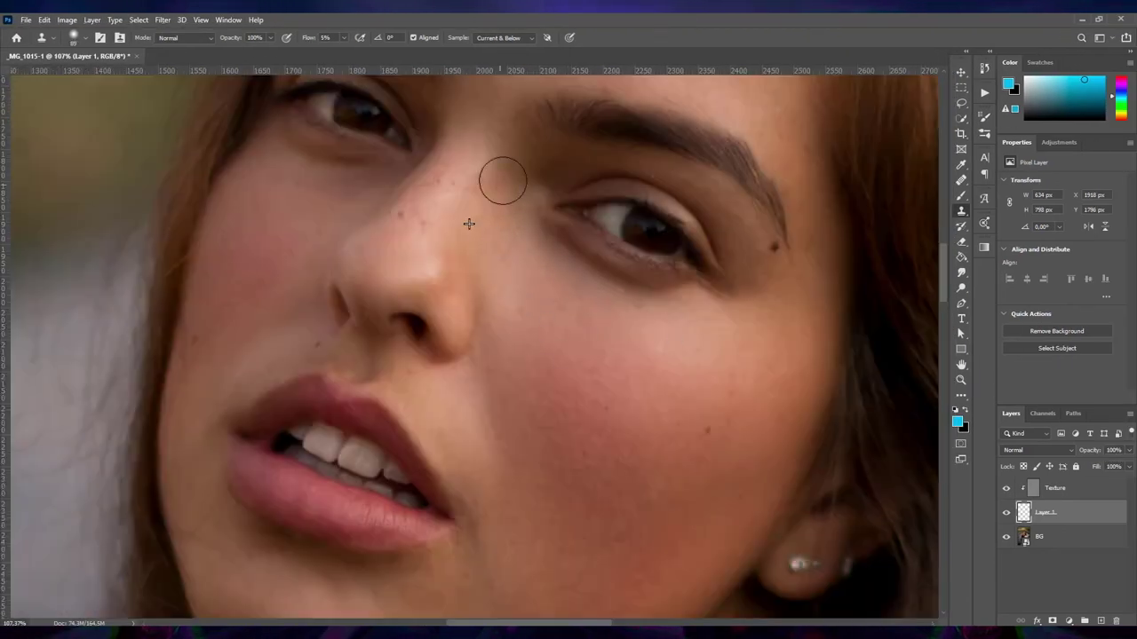
scroll(500, 178, "up", 3)
scroll(479, 219, "down", 2)
scroll(480, 218, "down", 2)
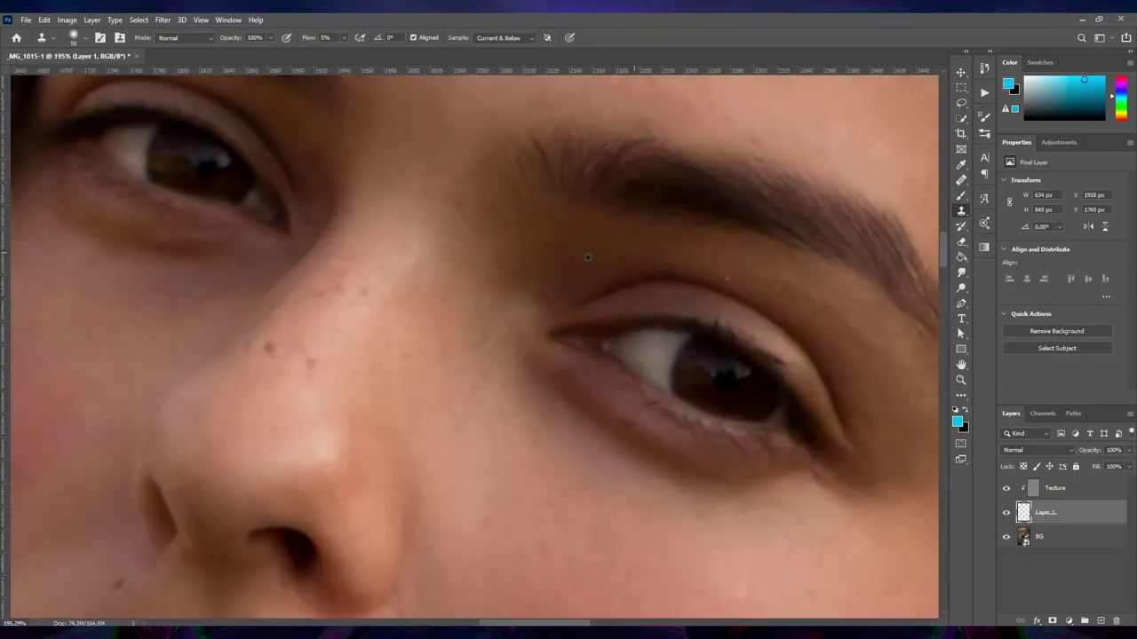
scroll(419, 393, "down", 2)
left_click(282, 311)
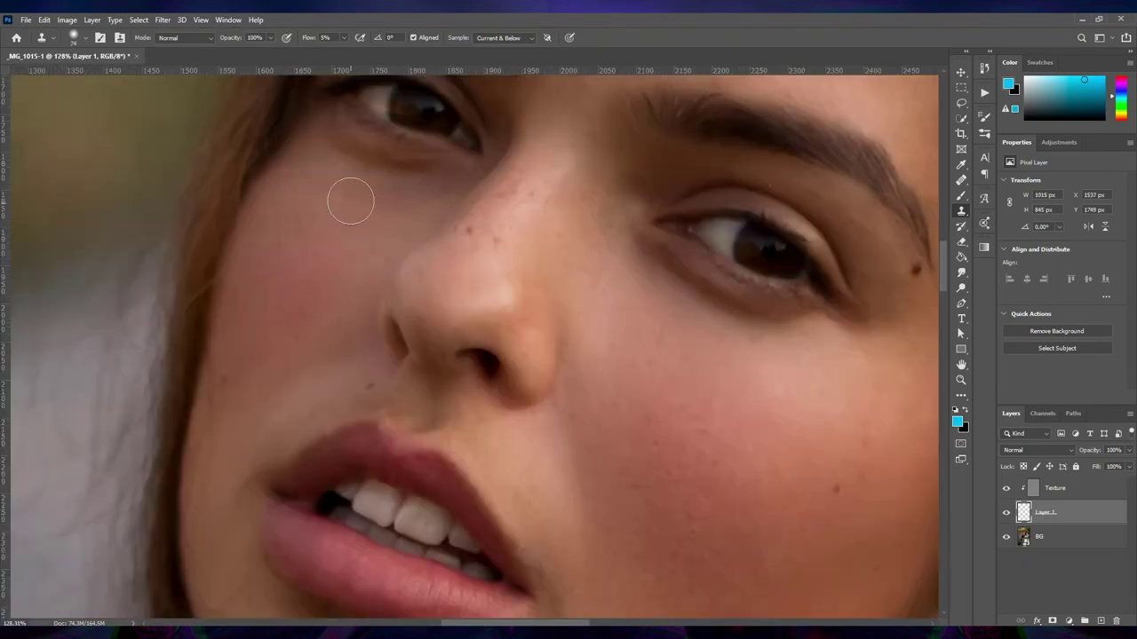
scroll(520, 290, "down", 3)
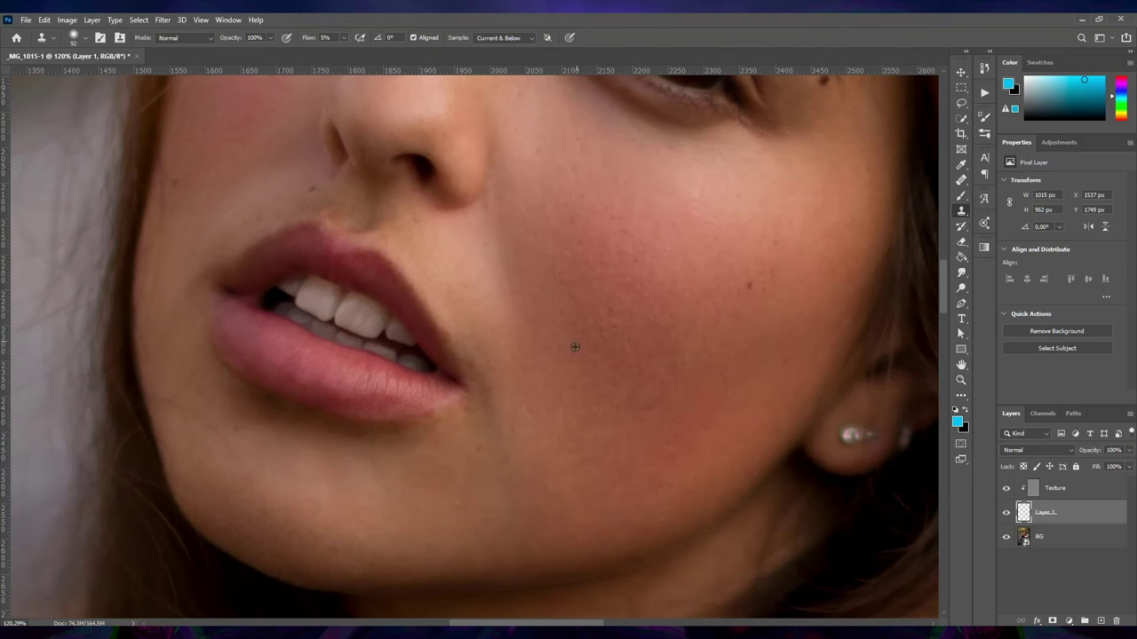
scroll(599, 479, "down", 2)
scroll(598, 480, "up", 2)
scroll(452, 274, "up", 1)
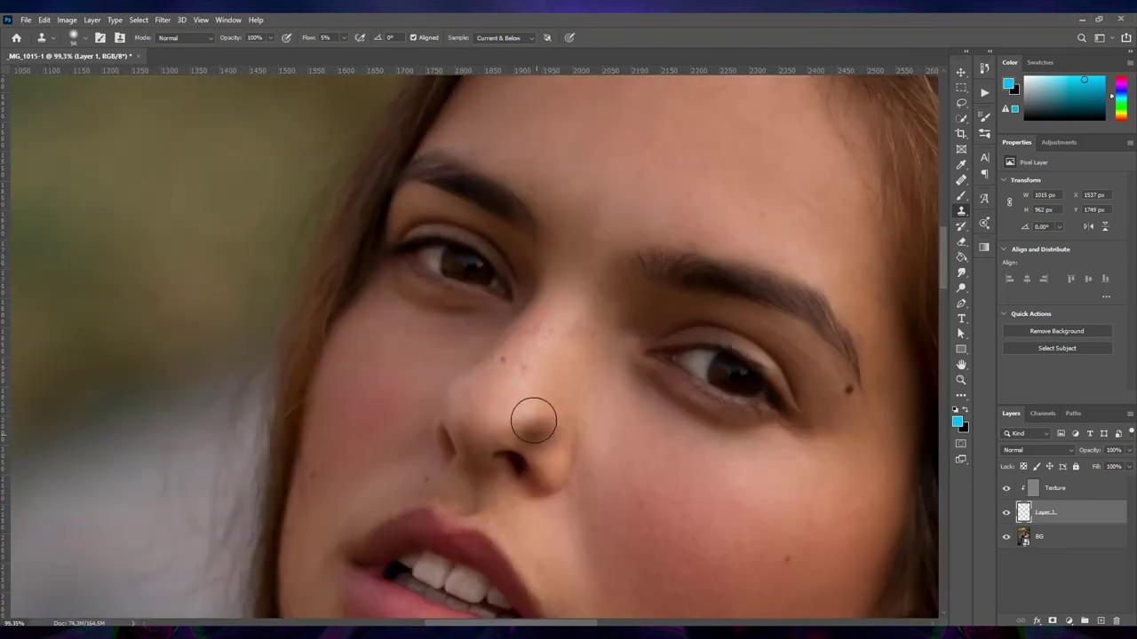
scroll(532, 418, "up", 3)
Step: Smooth the forehead with a clone-stamp stroke, then scroll to check the arms and legs
mouse_move(497, 284)
left_mouse_down()
mouse_move(535, 252)
mouse_move(802, 317)
left_mouse_up()
scroll(581, 441, "down", 2)
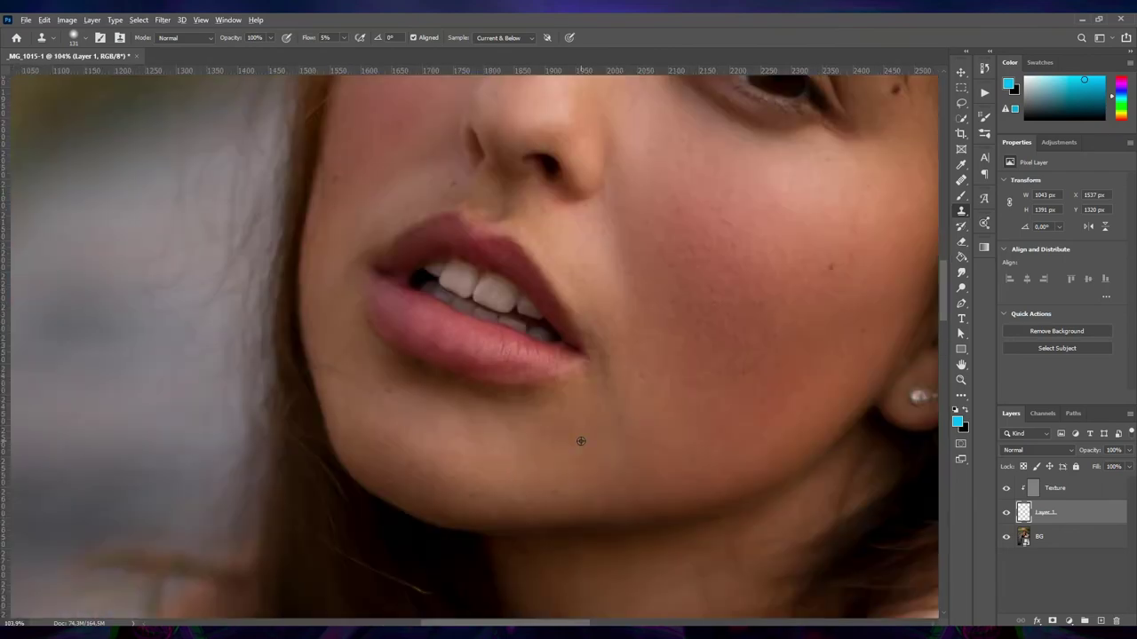
scroll(555, 463, "down", 2)
scroll(906, 490, "up", 3)
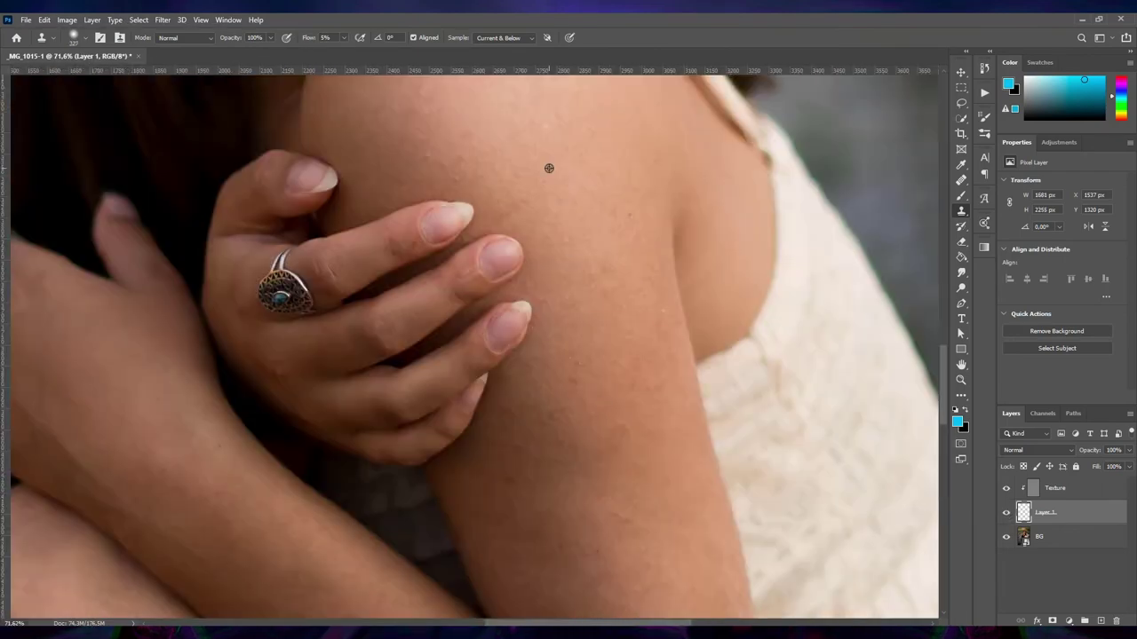
scroll(619, 296, "down", 5)
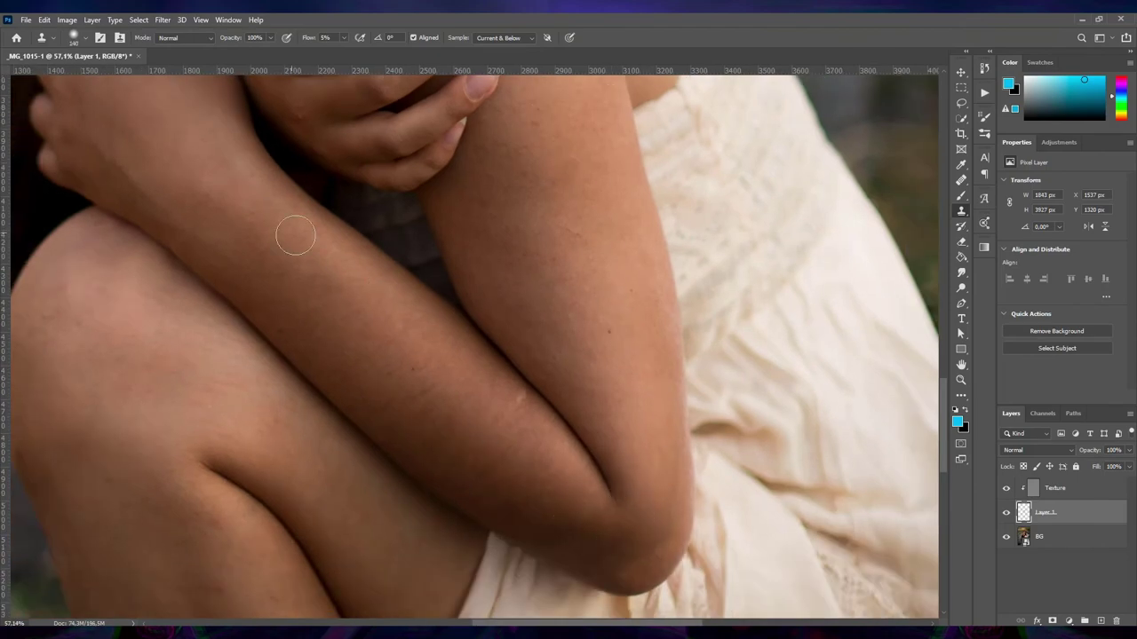
scroll(293, 236, "up", 5)
scroll(506, 273, "down", 3)
scroll(382, 317, "up", 2)
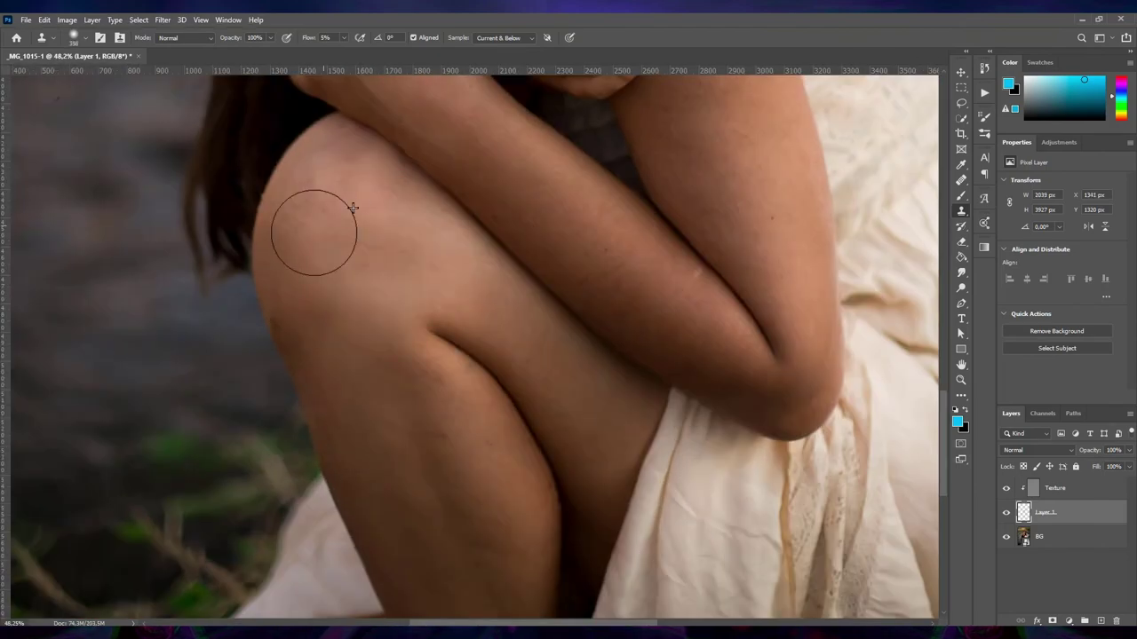
scroll(304, 376, "up", 2)
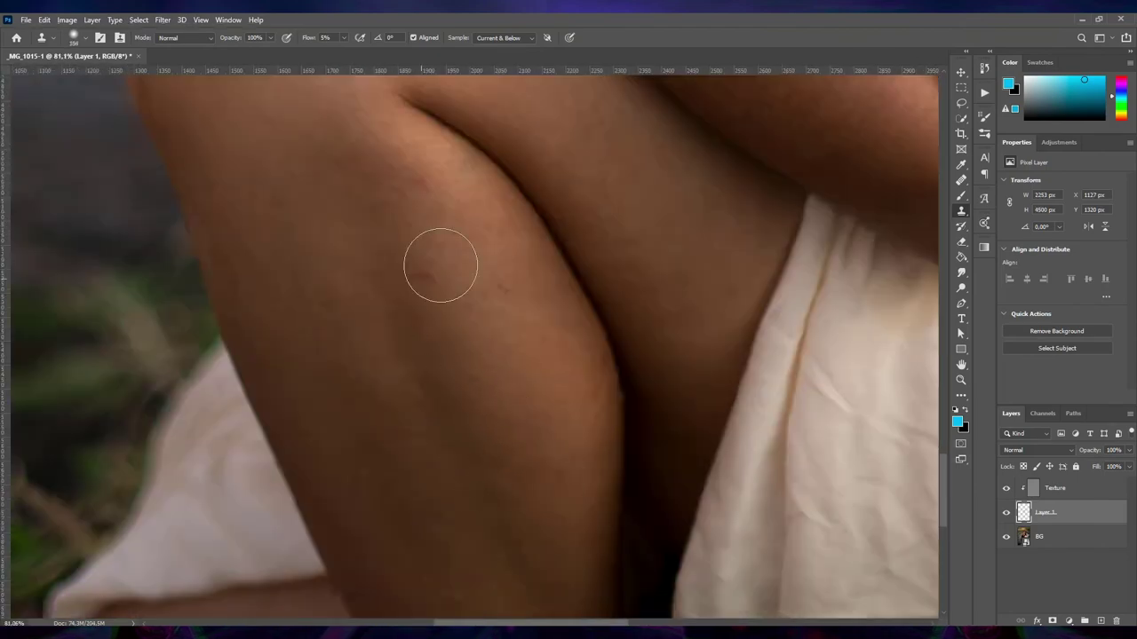
scroll(439, 261, "up", 2)
scroll(462, 454, "down", 6)
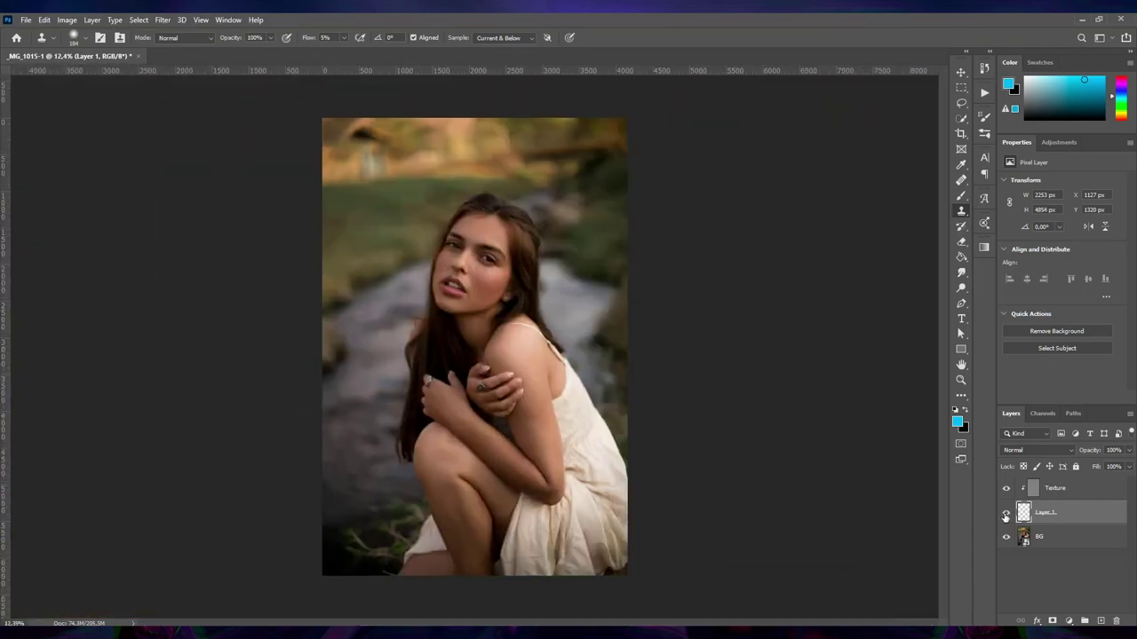
scroll(479, 231, "up", 4)
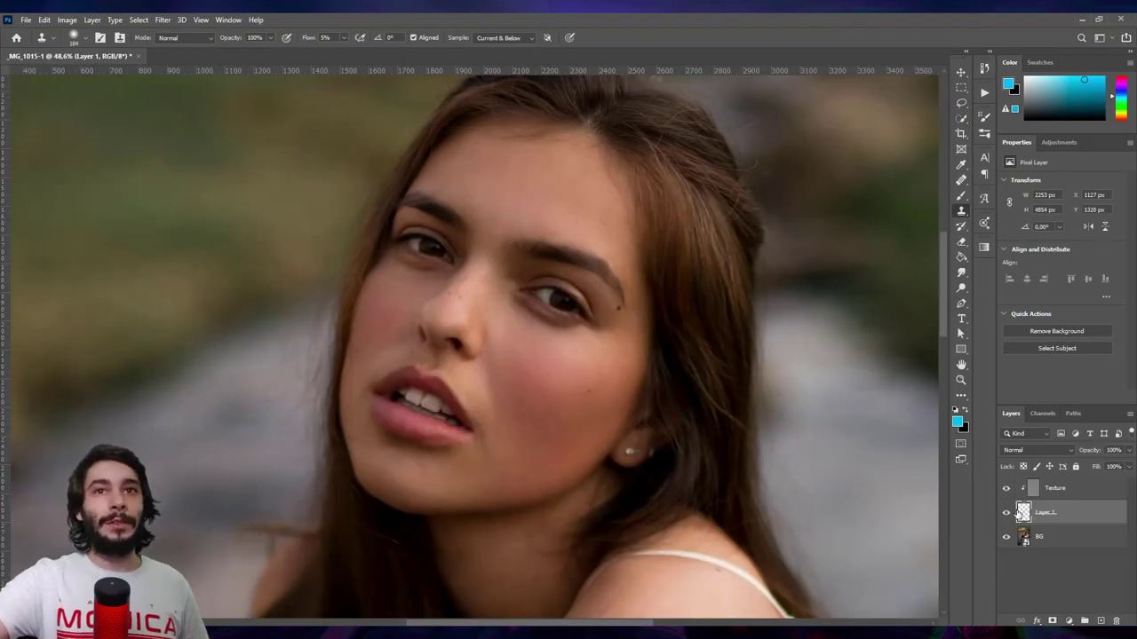
left_click(1006, 514)
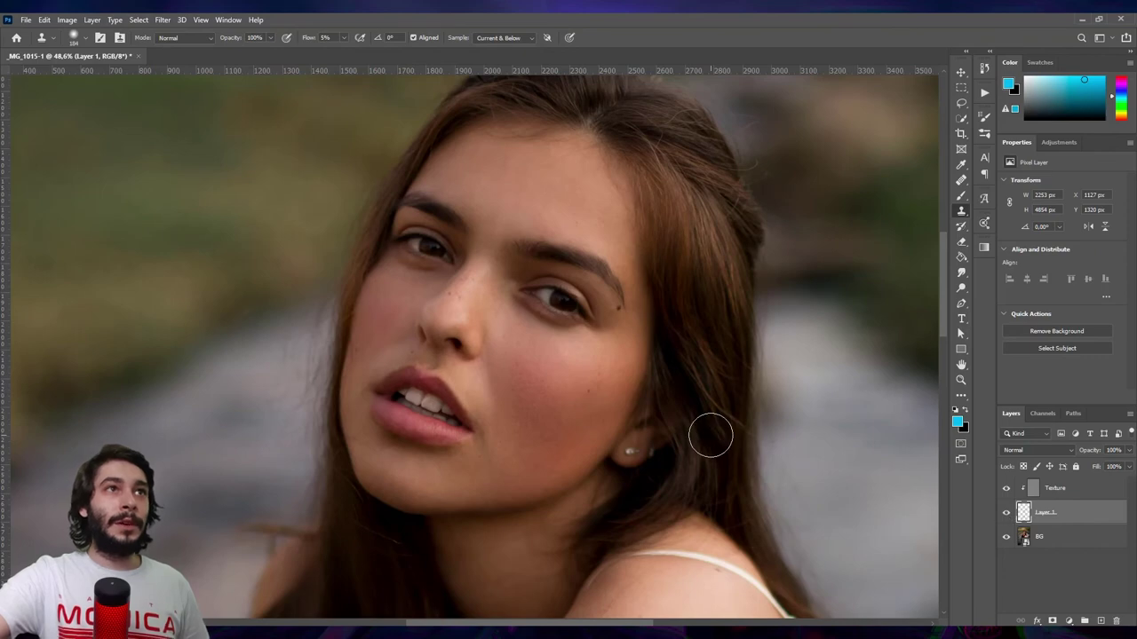